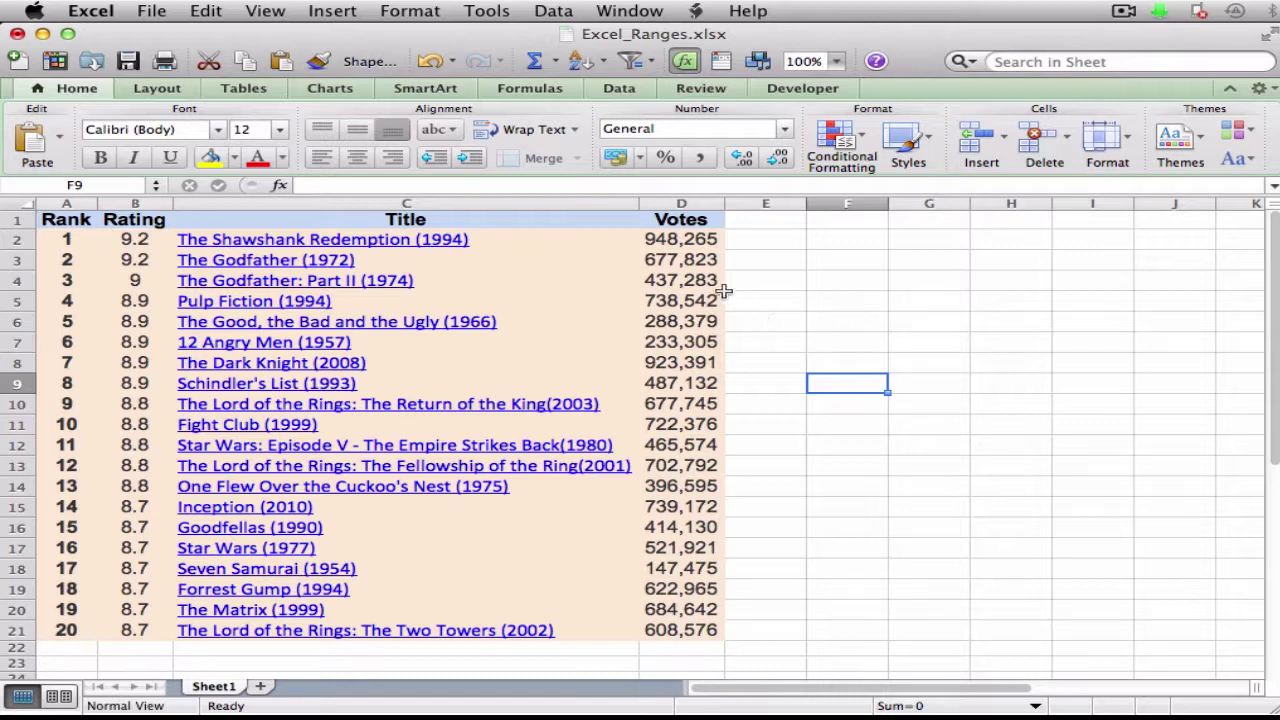
Step: Define the workbook name Votes for the range D1:D21, covering the Votes column with its header
left_click_drag(689, 222, 665, 632)
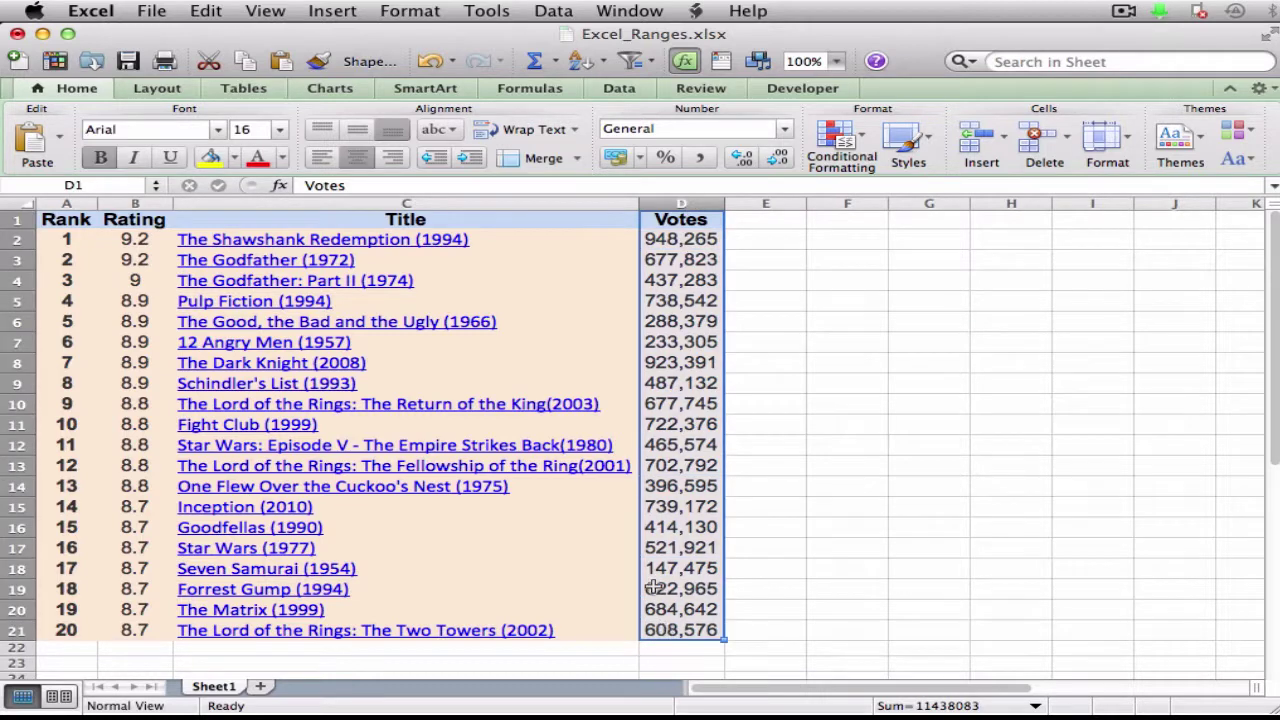
left_click(318, 11)
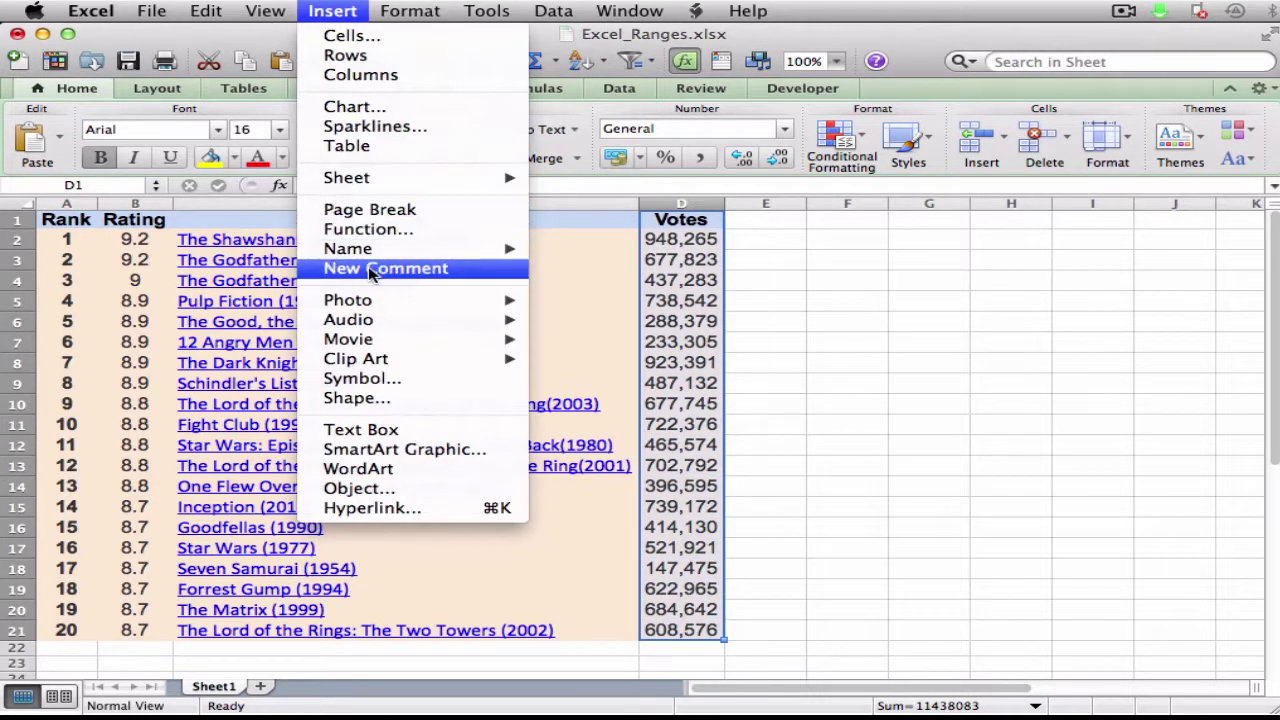
mouse_move(380, 249)
left_click(642, 252)
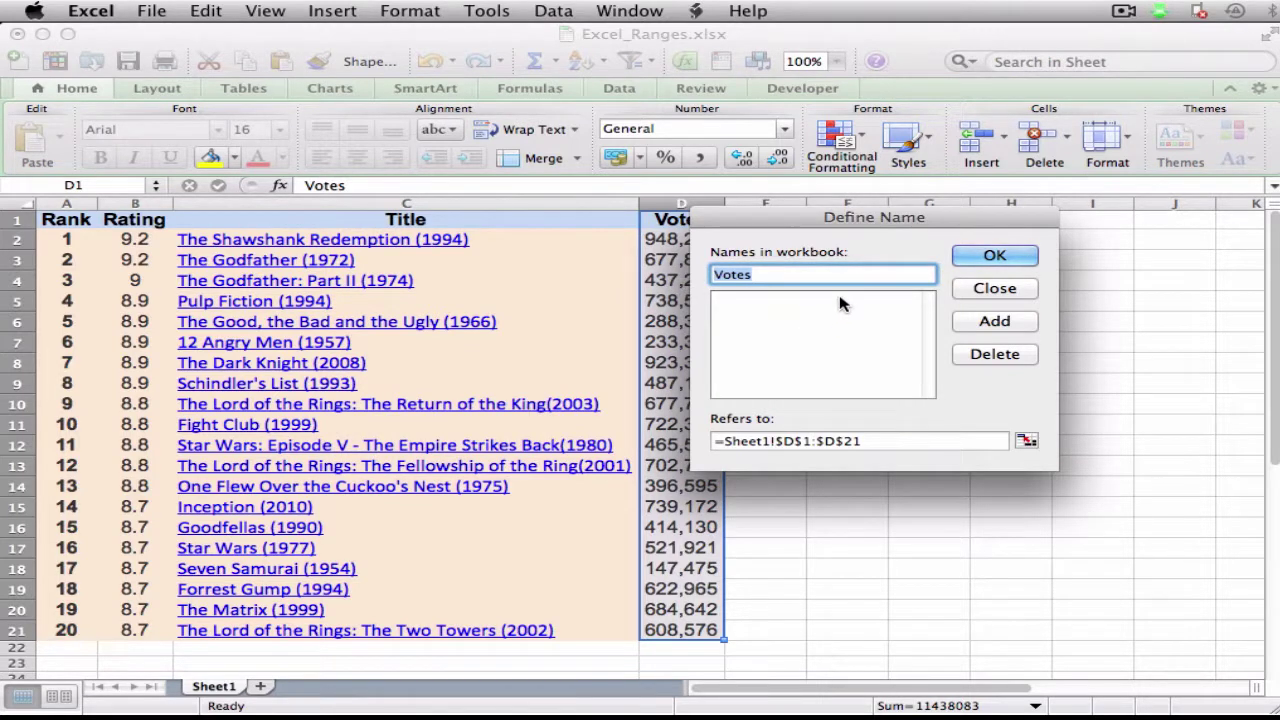
type("Votes")
left_click(976, 258)
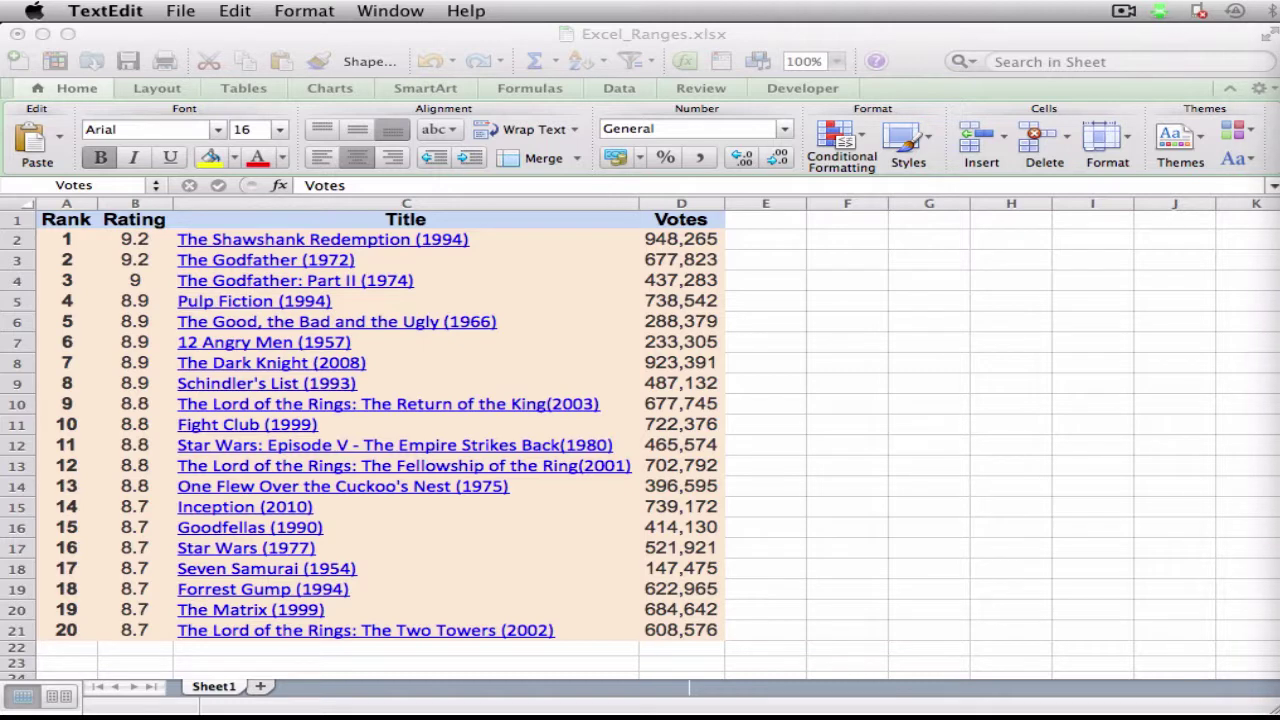
Step: Create range names for the Rank, Rating and Title columns in A1:C21 from the top row only, excluding the right column
left_click(914, 40)
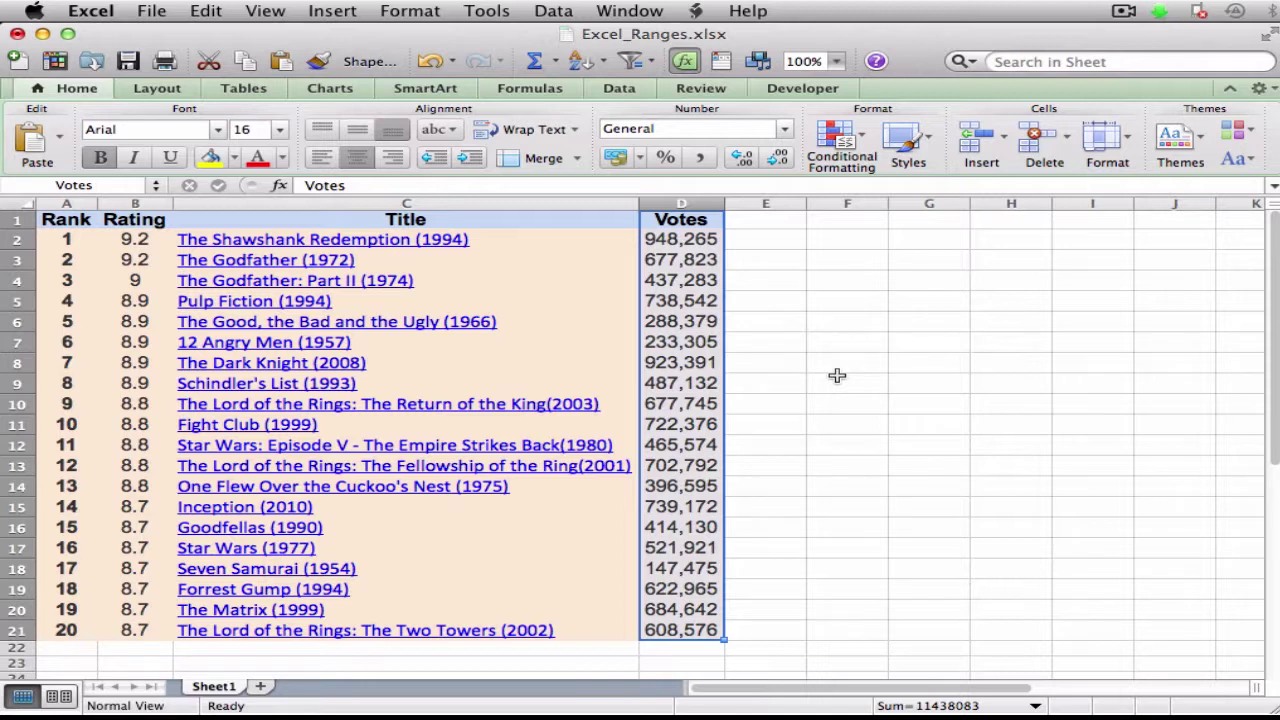
left_click_drag(72, 217, 522, 632)
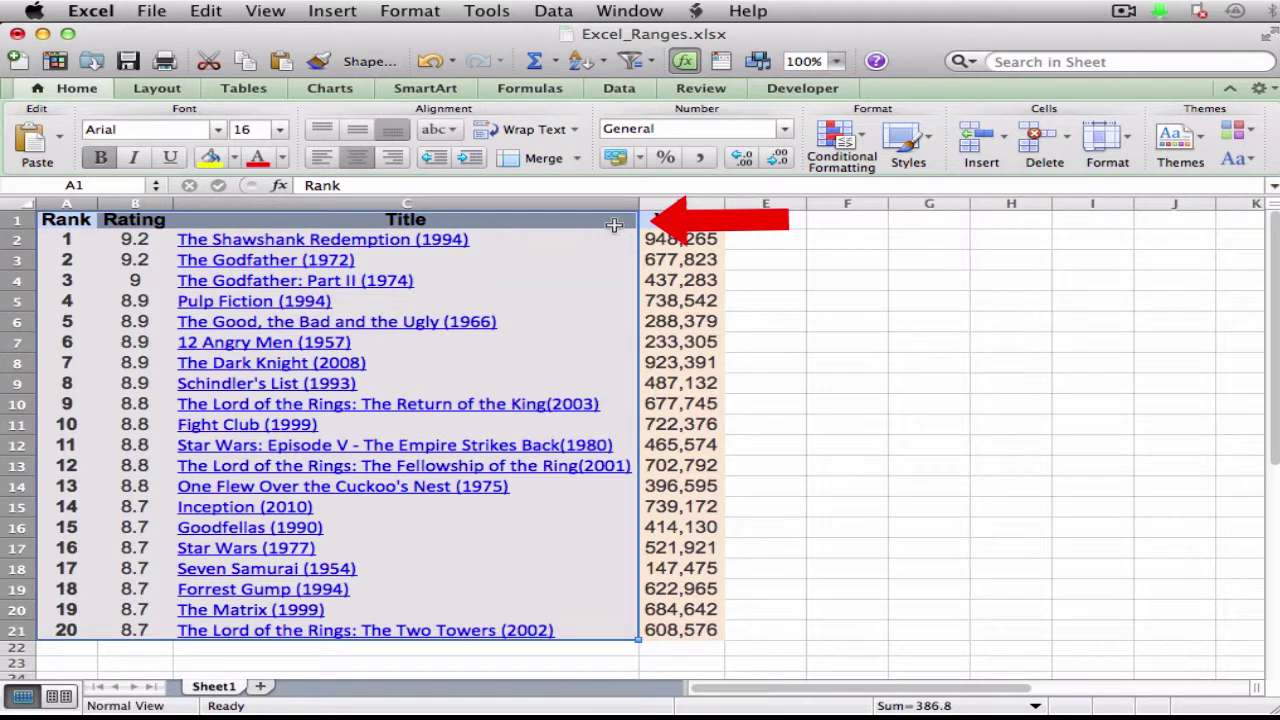
left_click(337, 12)
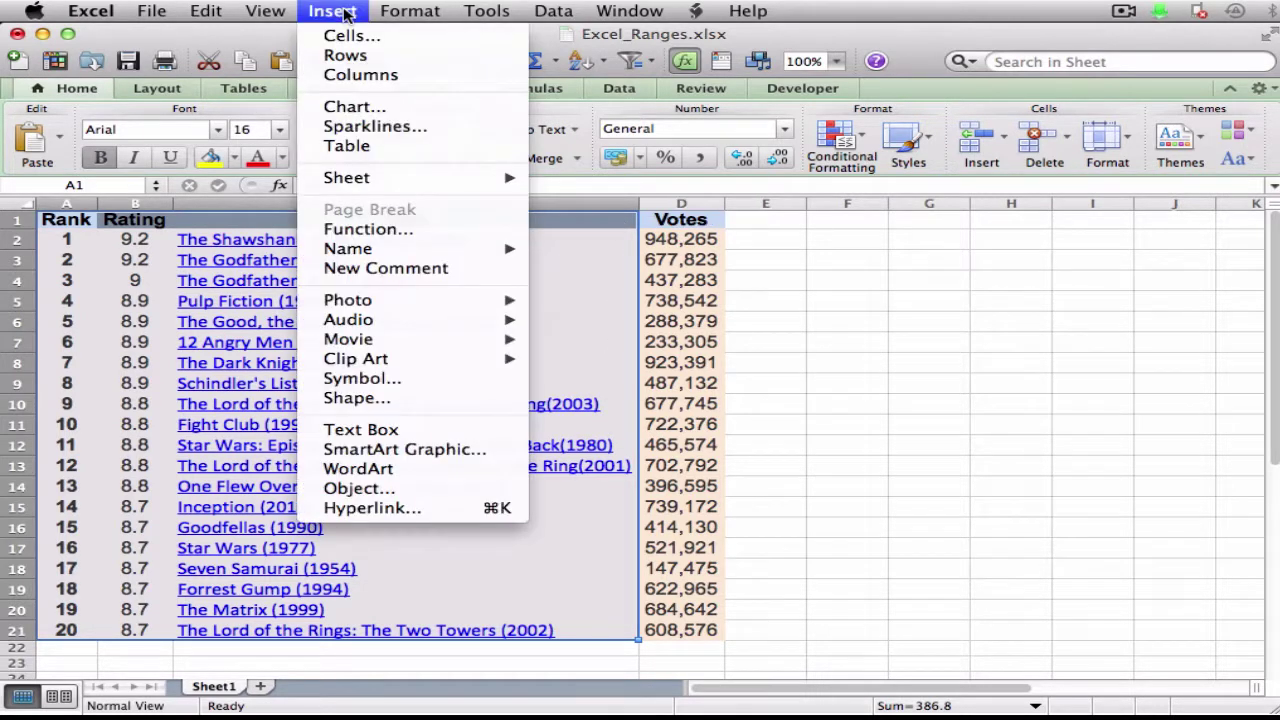
mouse_move(510, 249)
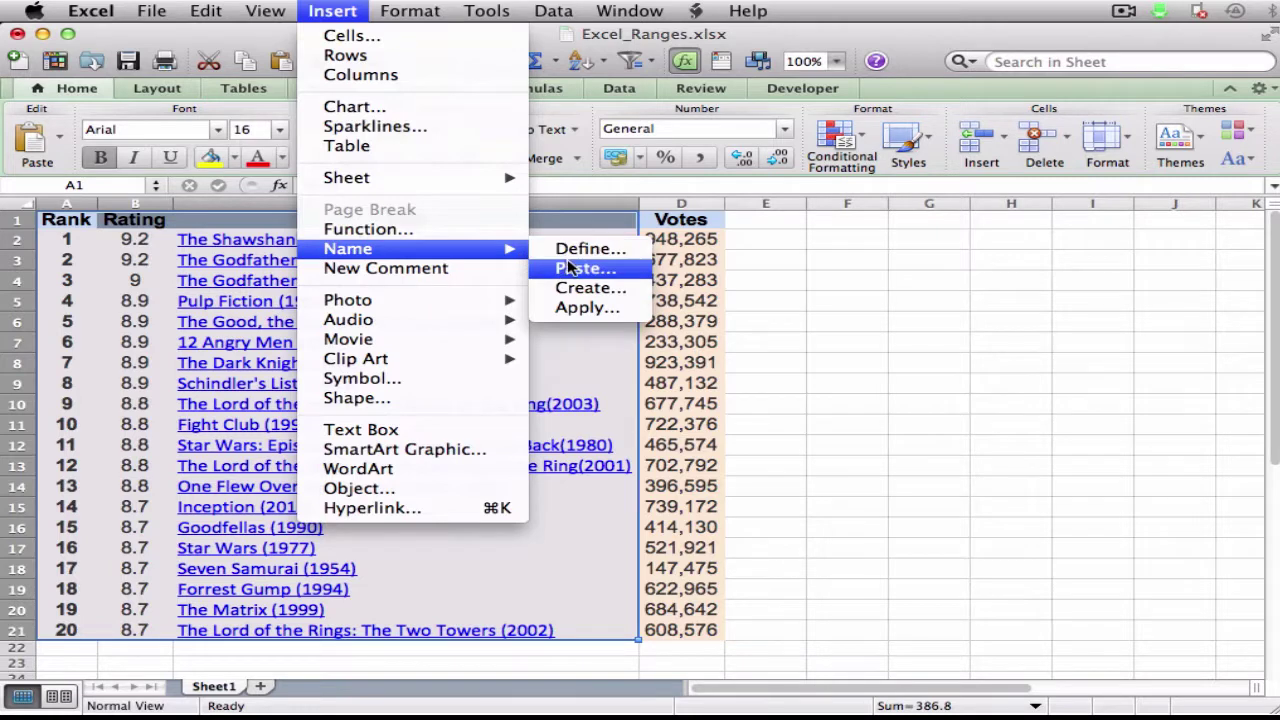
left_click(581, 290)
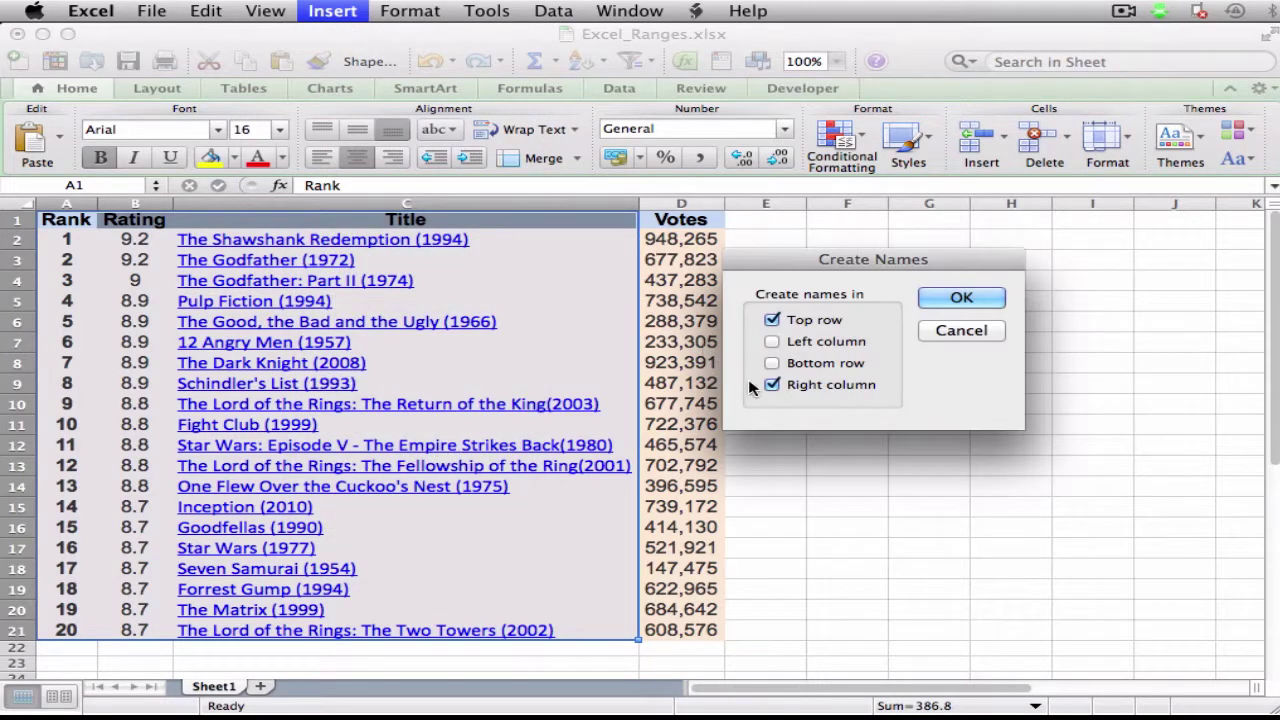
left_click(772, 385)
left_click(958, 298)
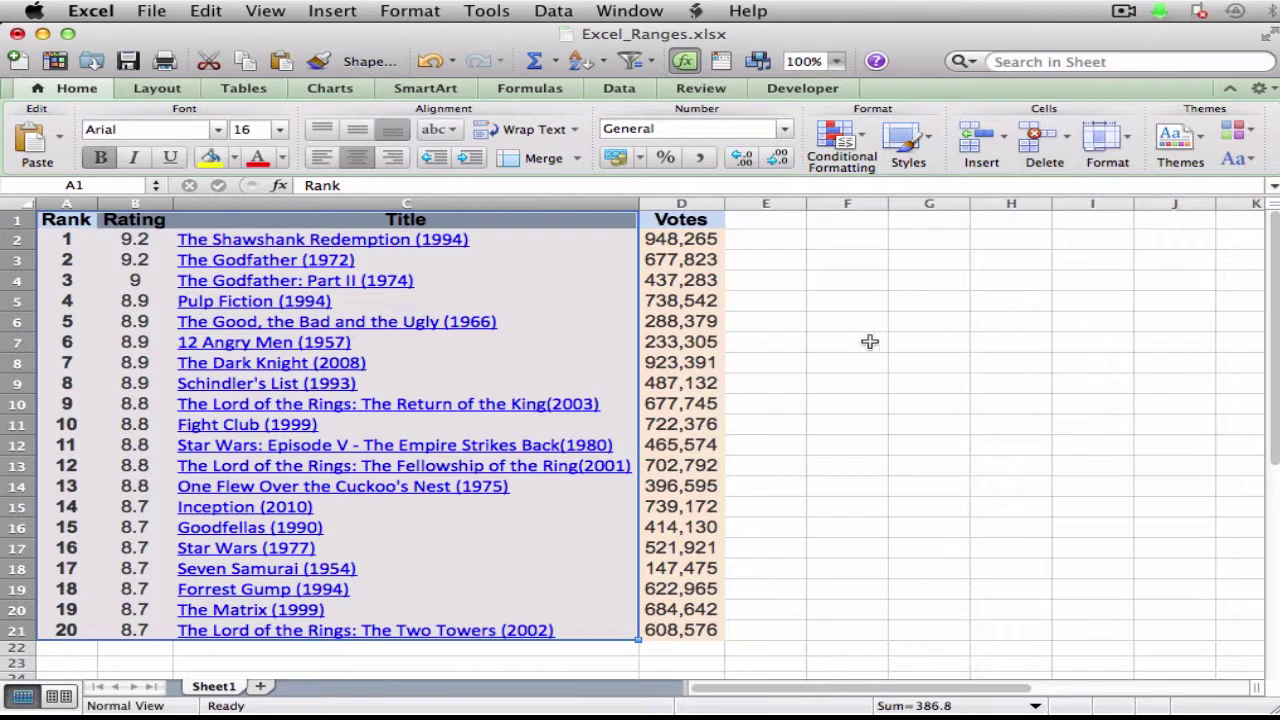
Step: Check which name belongs to the Title column range C1:C21 and the Rating values in B2:B21 by selecting each
left_click_drag(305, 222, 330, 622)
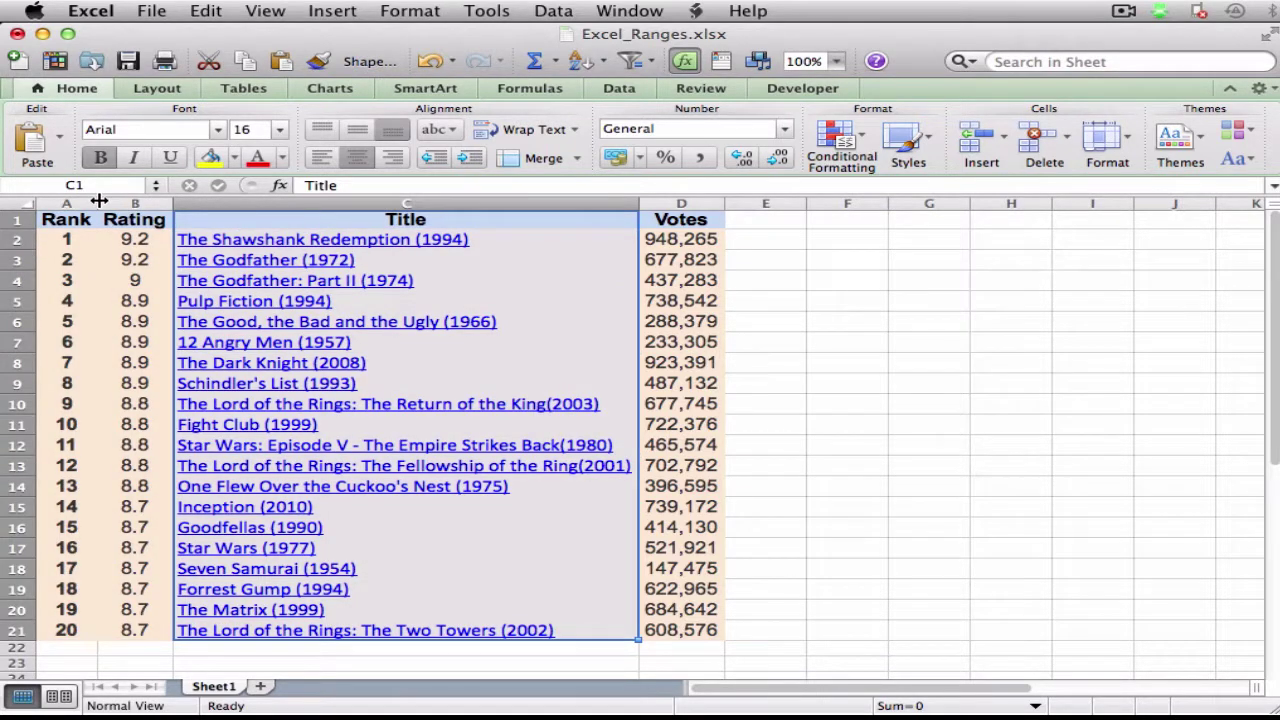
left_click(134, 246)
left_click_drag(134, 258, 134, 630)
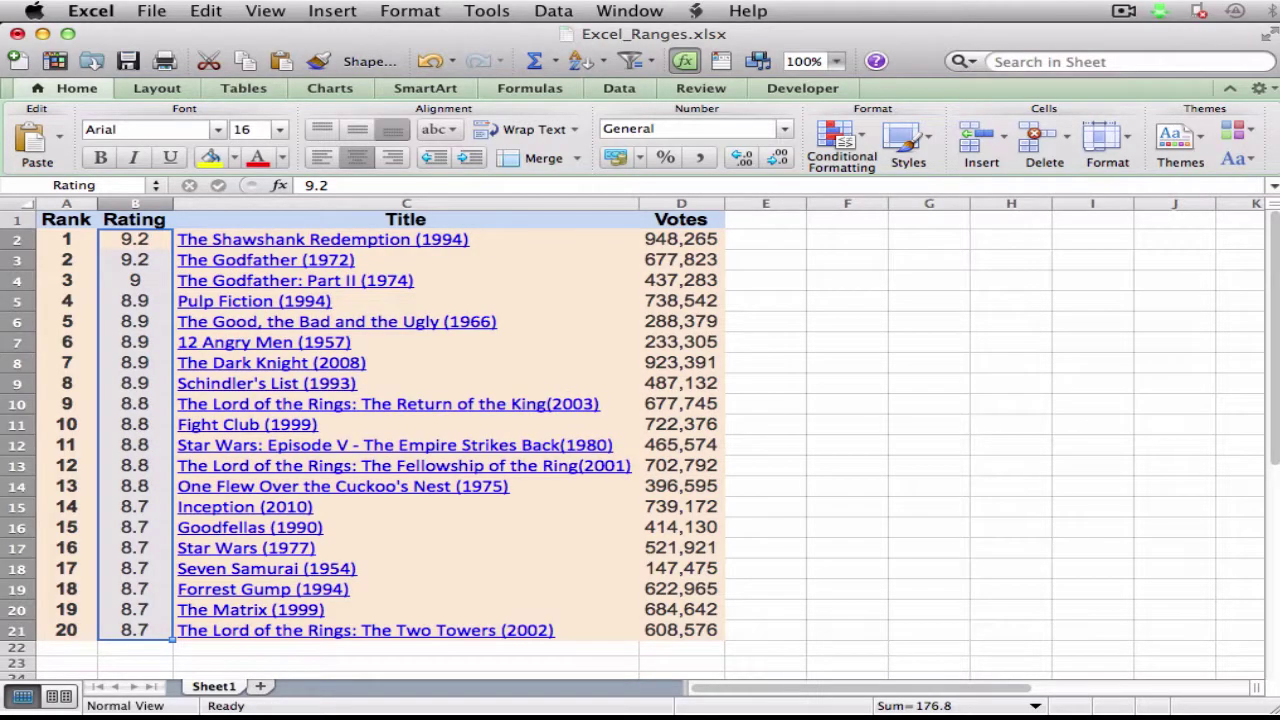
key("super+Tab")
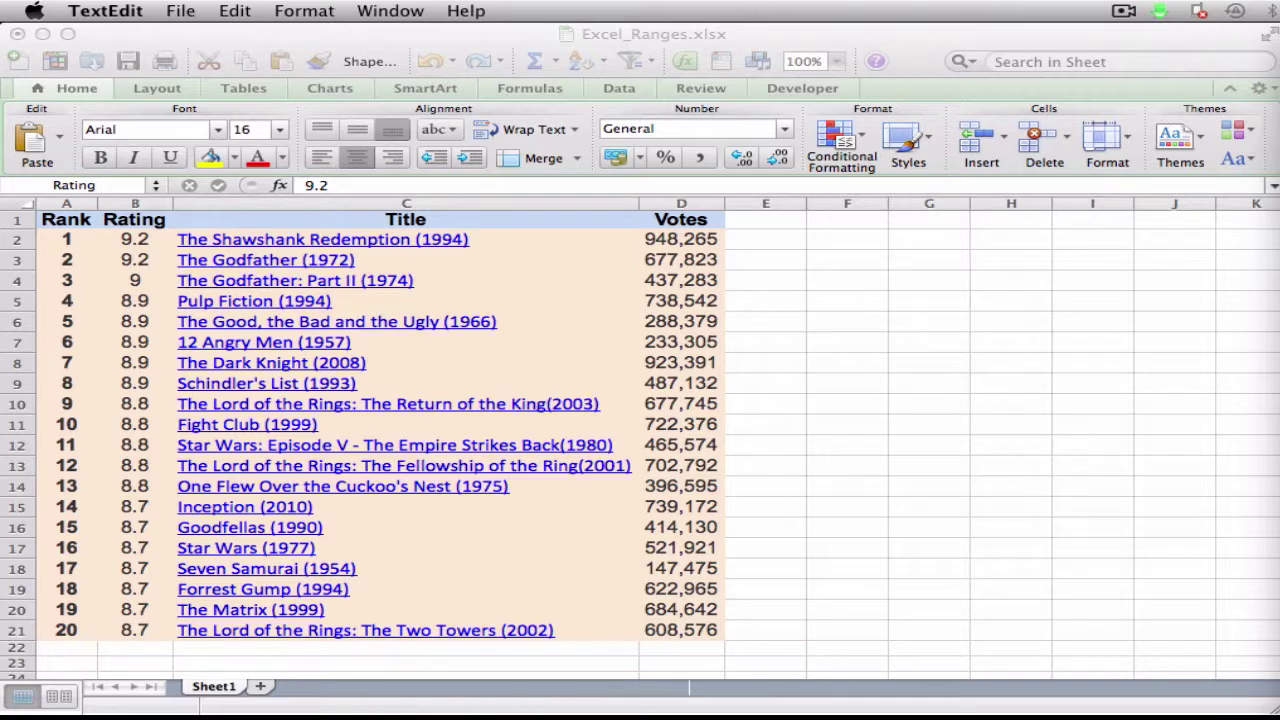
left_click(890, 45)
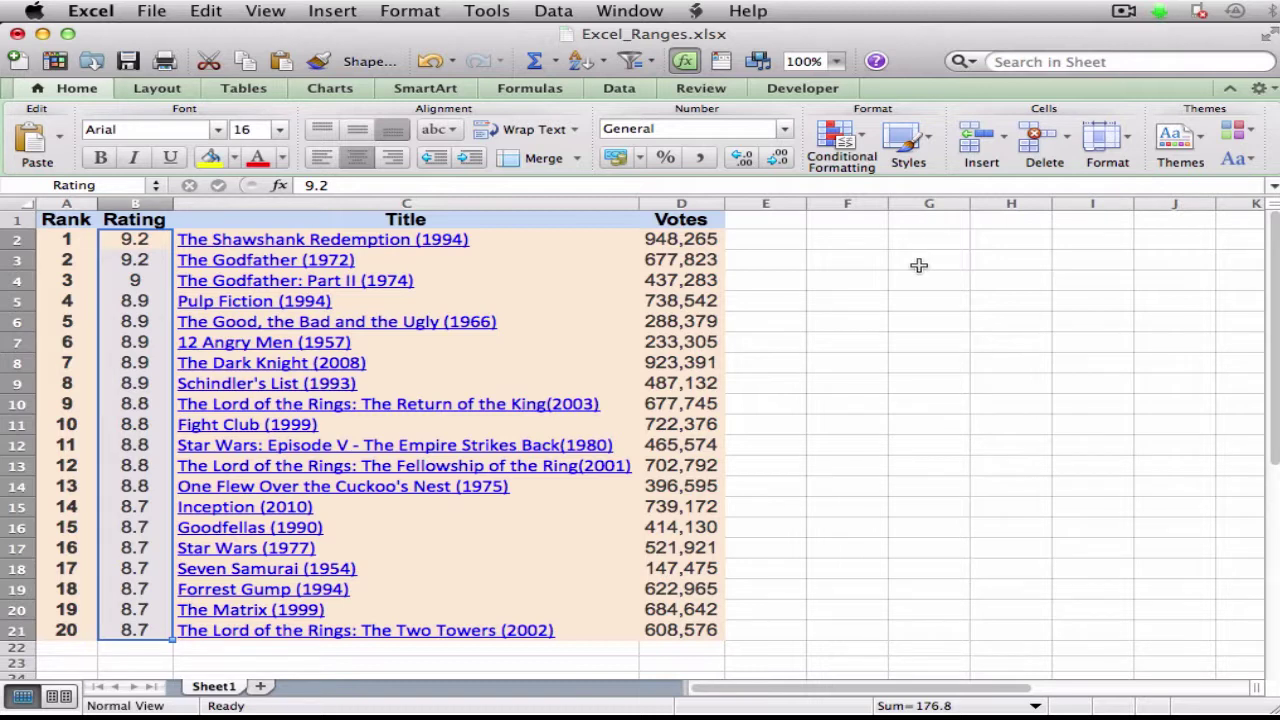
Step: From the empty cell F4, jump to the named range Rank by entering its name
left_click(867, 281)
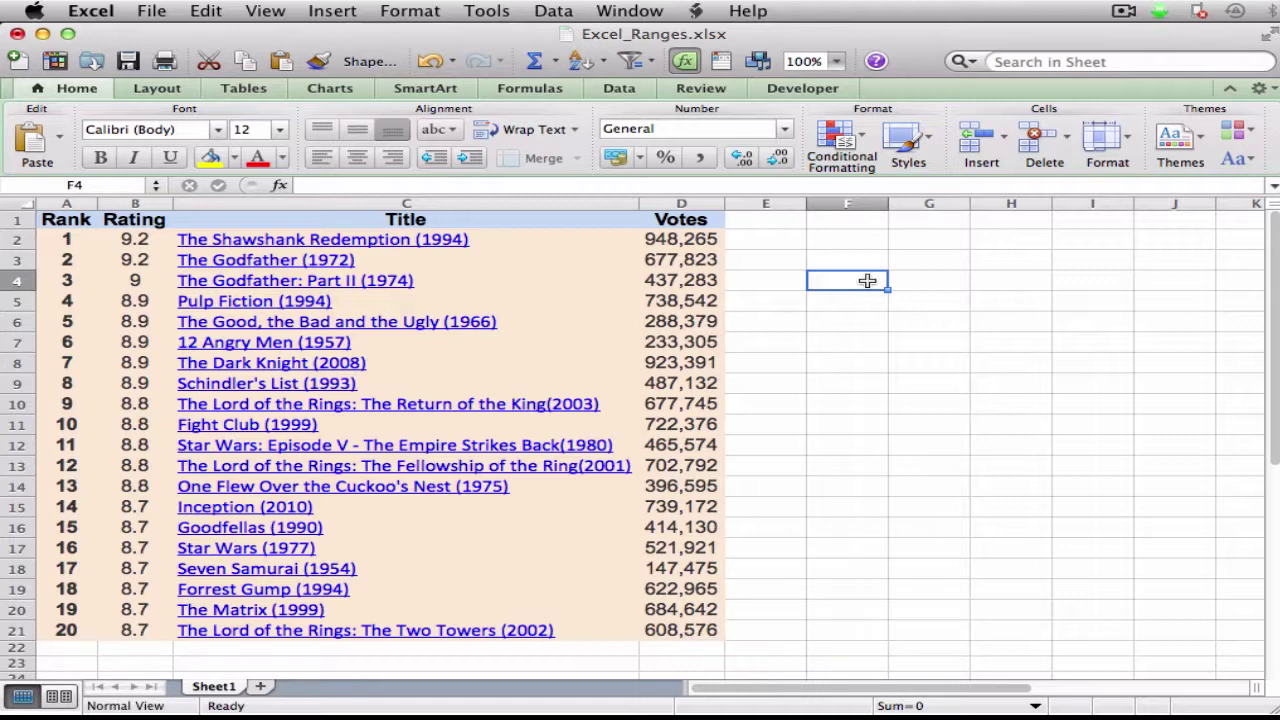
left_click(98, 186)
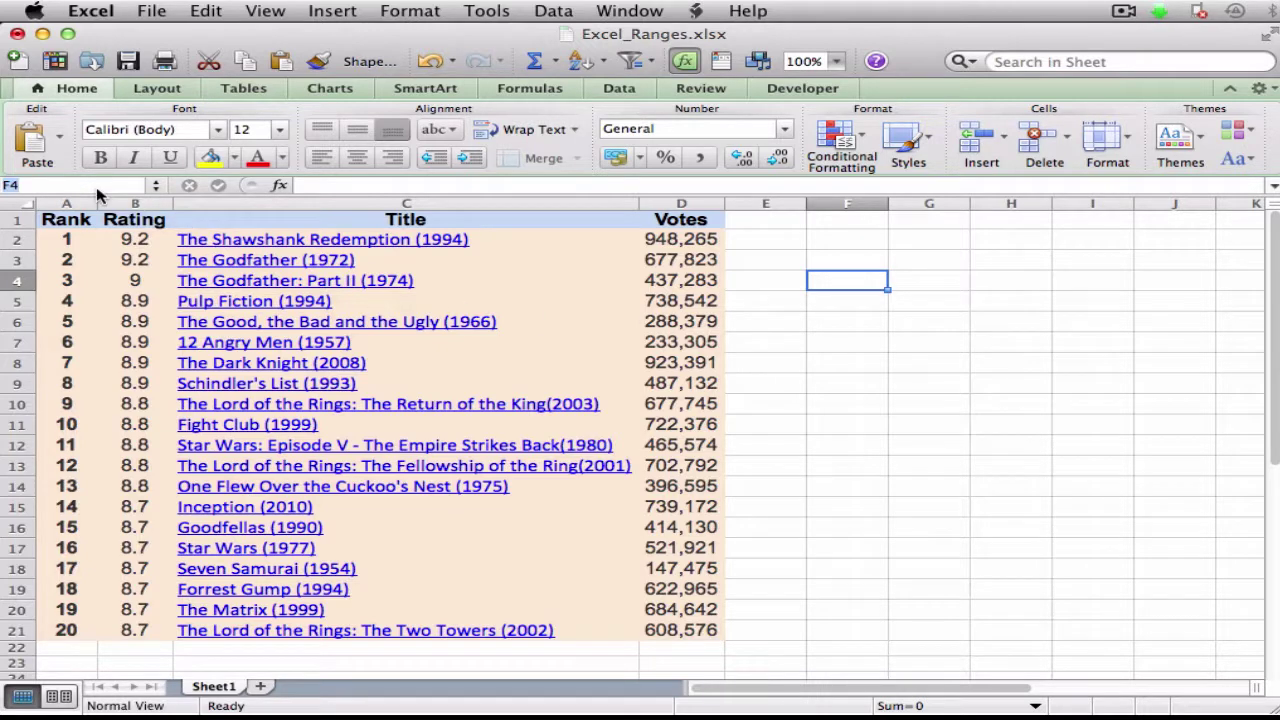
type("Rank")
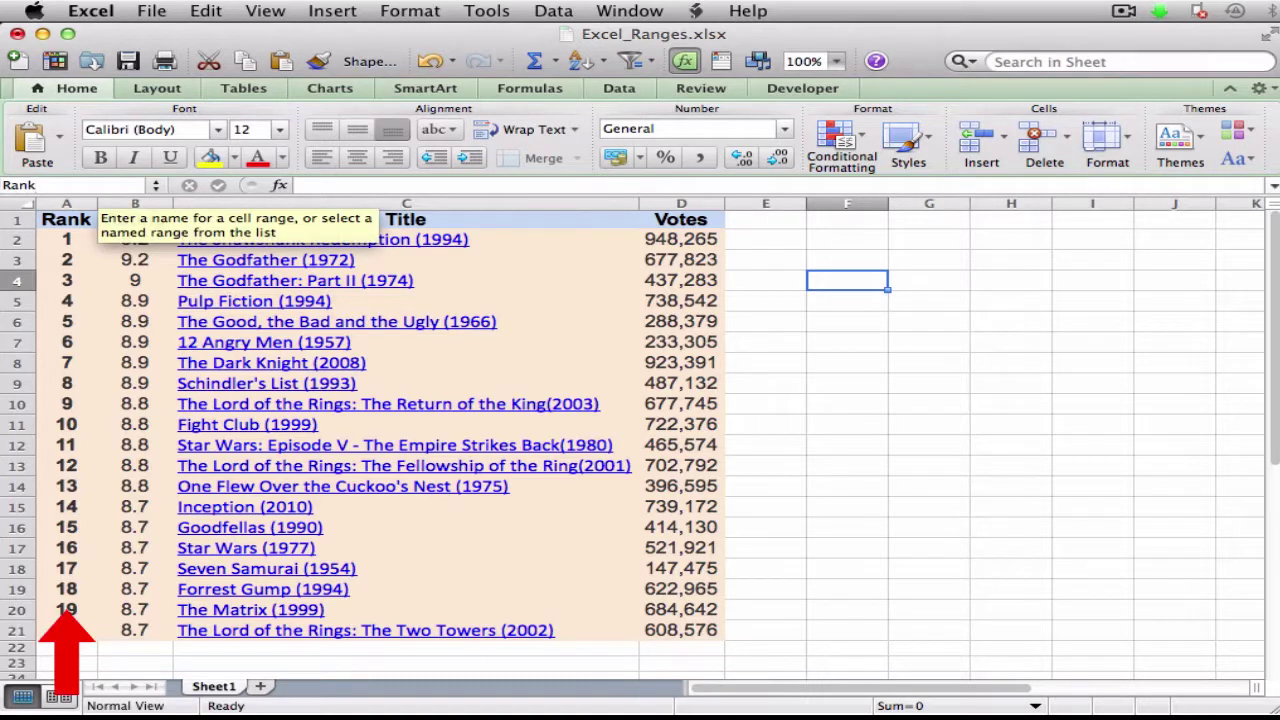
key("Return")
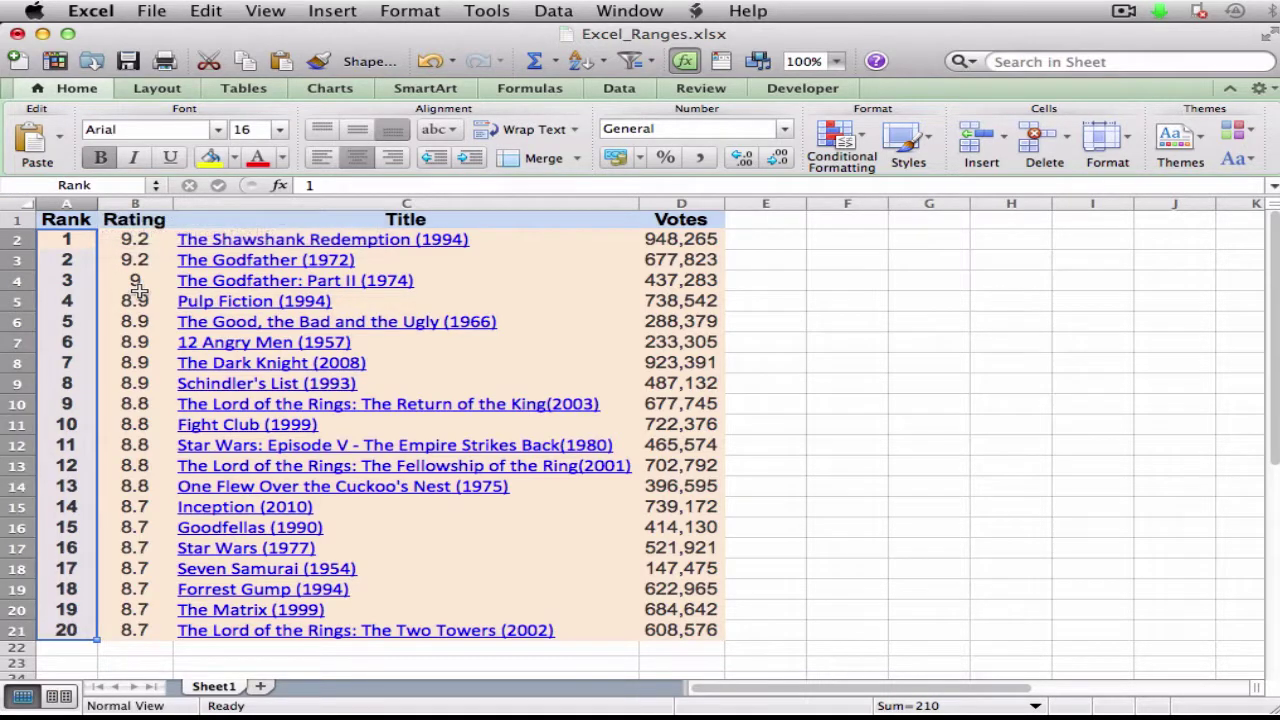
Step: From the empty cell F5, use Go To to select the named range Rating
left_click(830, 298)
left_click(203, 11)
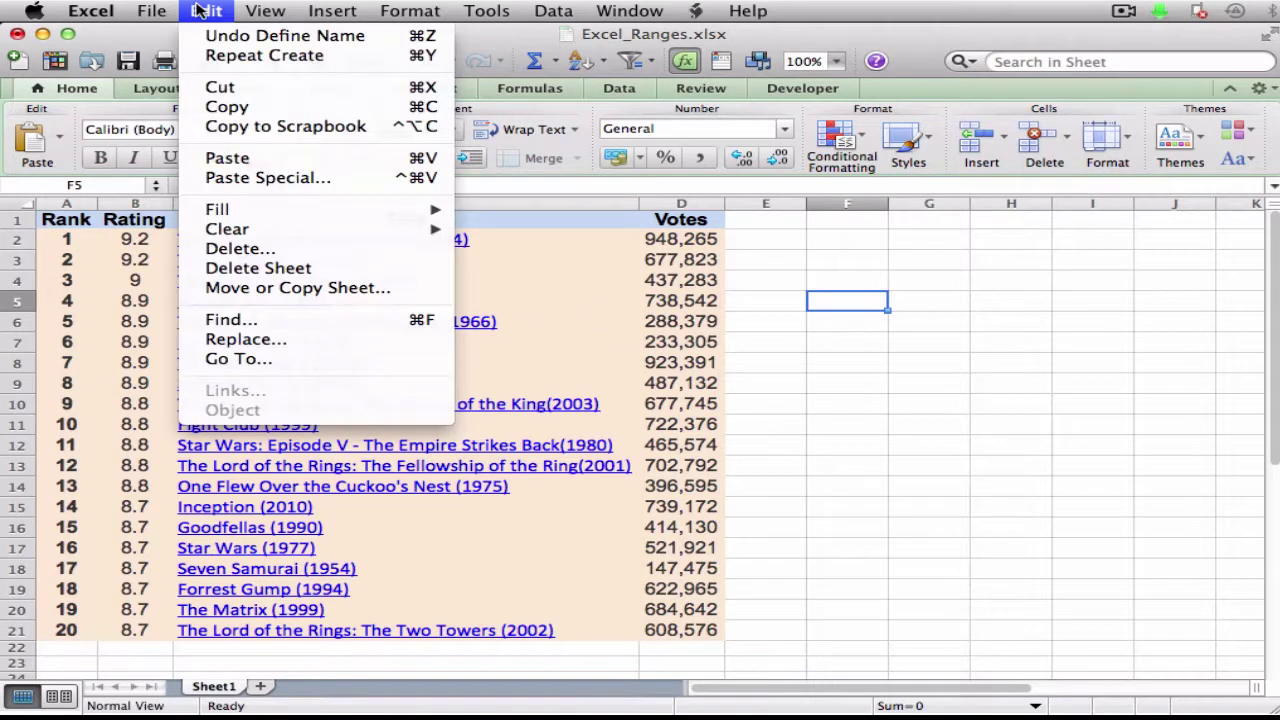
left_click(283, 358)
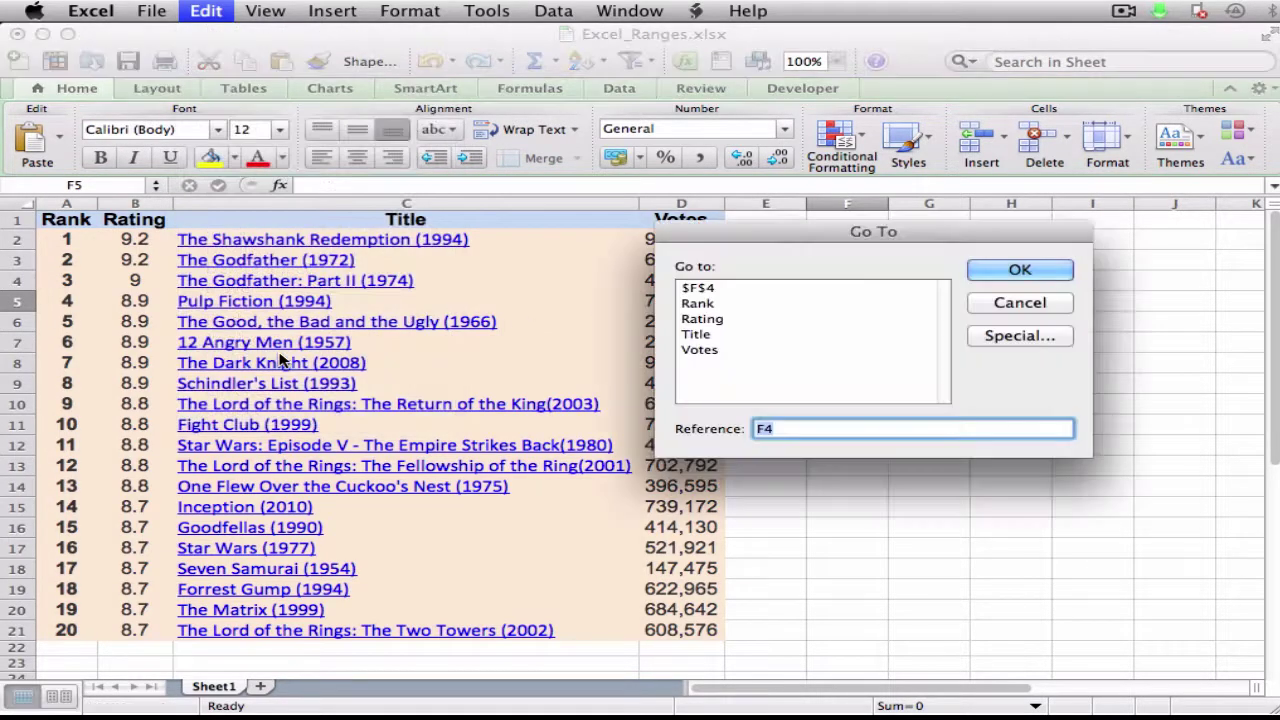
left_click(714, 320)
left_click(1005, 269)
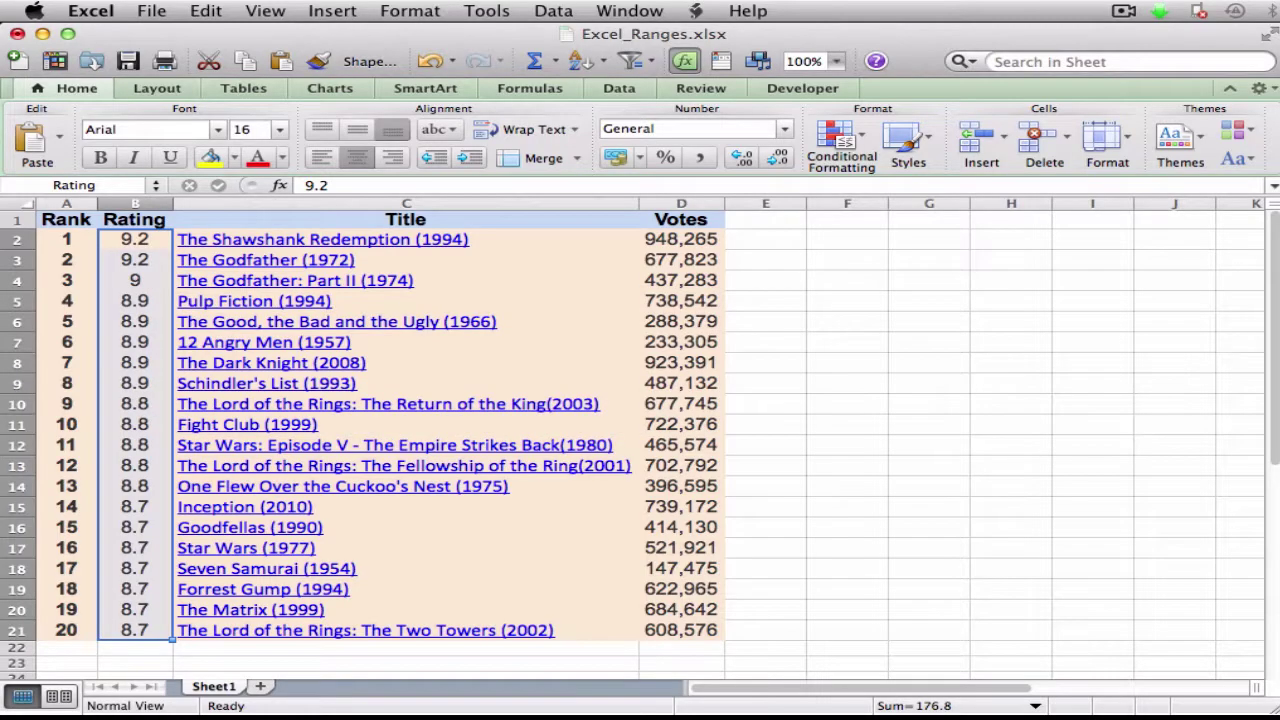
key("super+Tab")
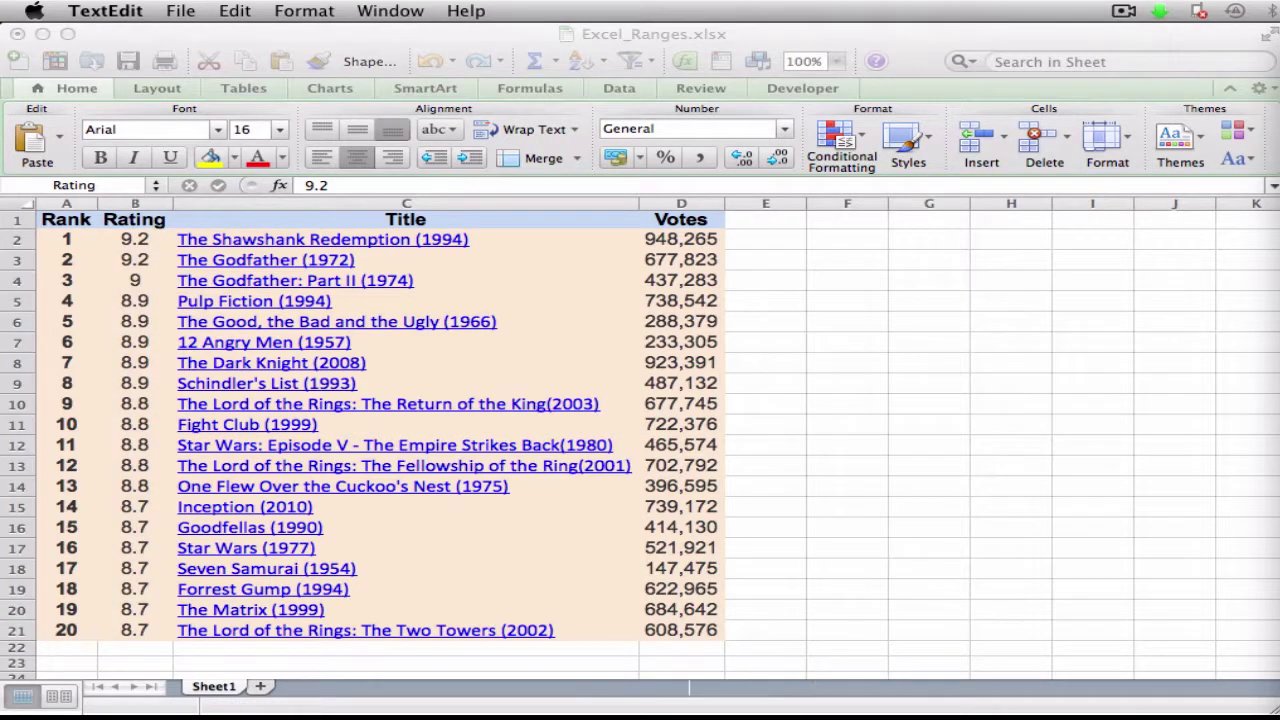
left_click(1012, 364)
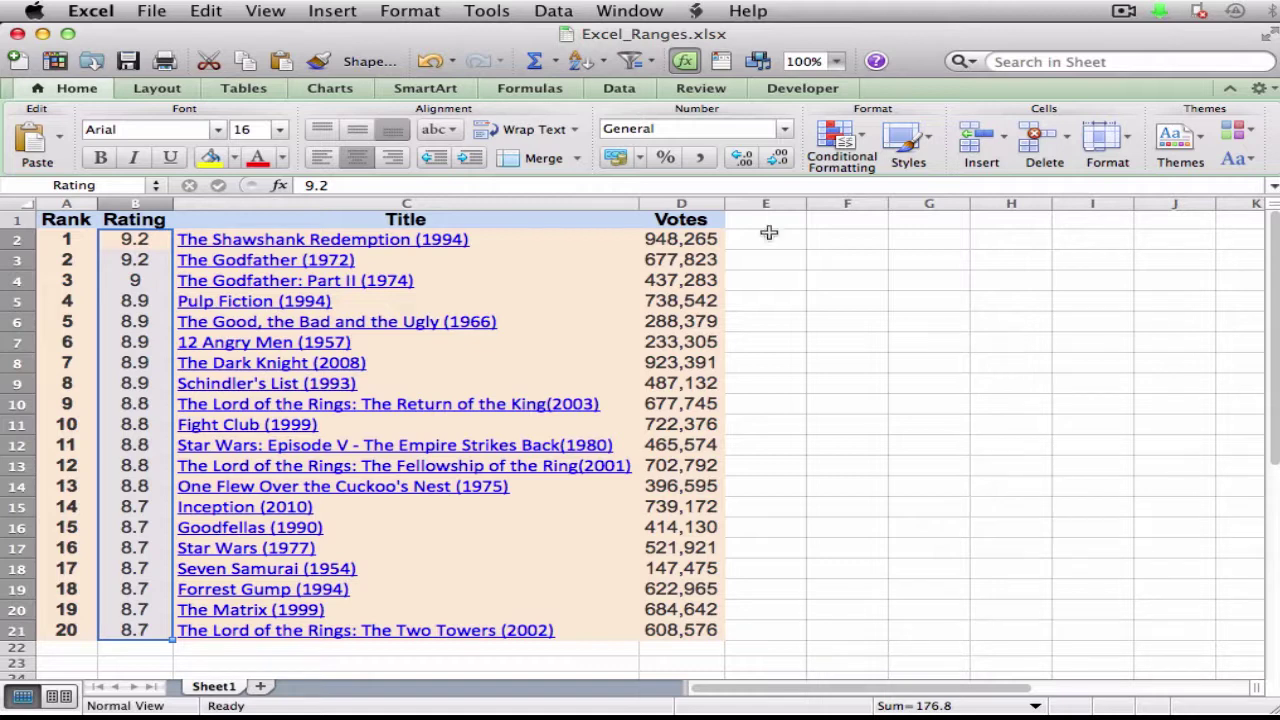
Step: Delete the defined name Votes from the workbook's list of names
left_click(333, 11)
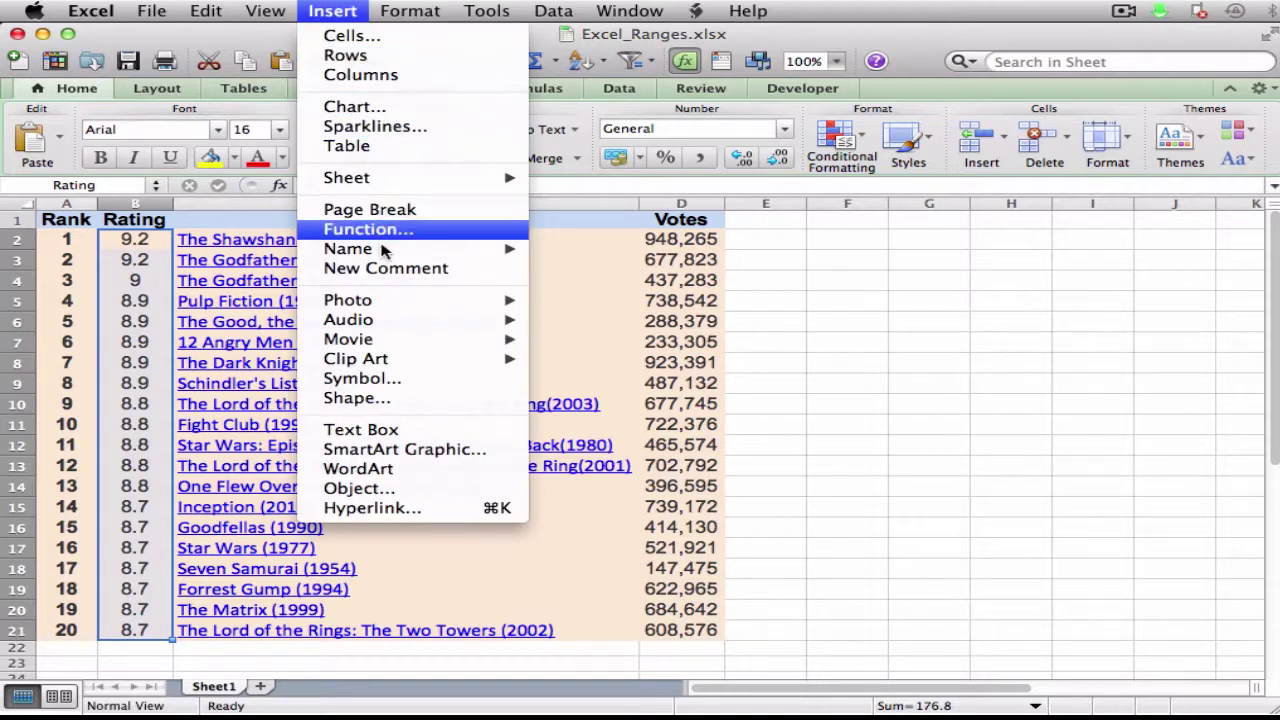
mouse_move(386, 250)
left_click(600, 250)
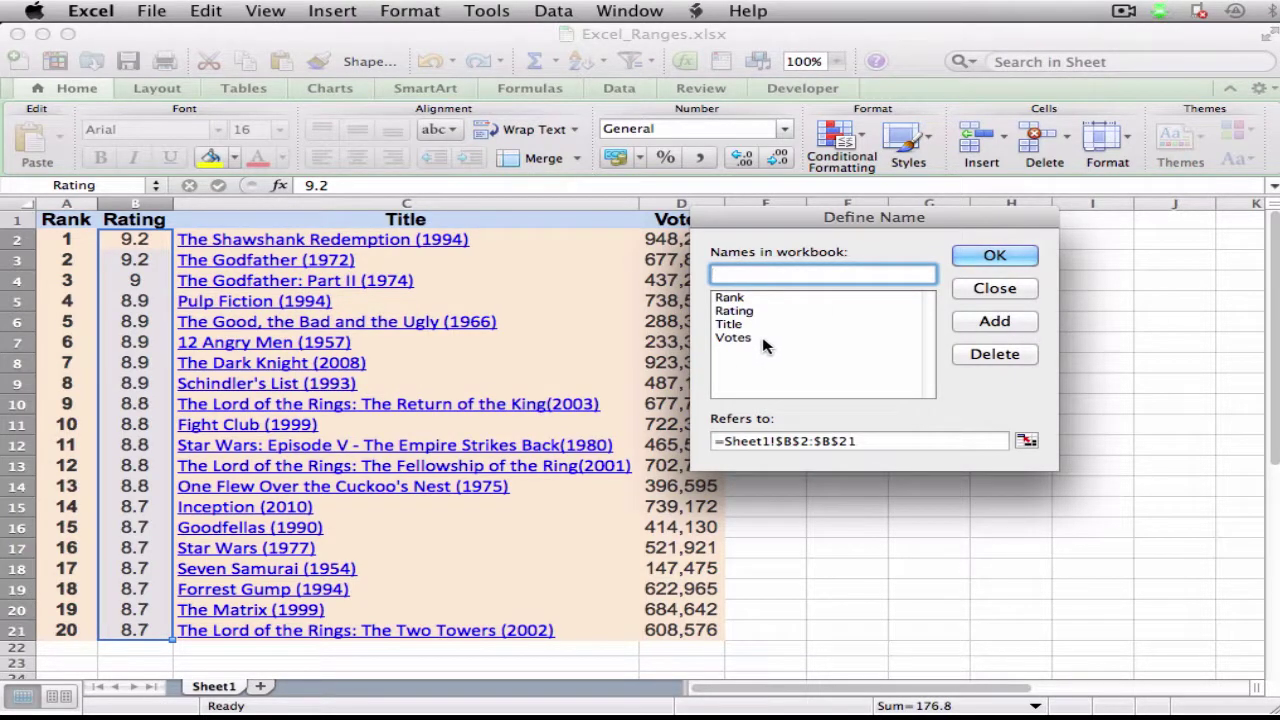
left_click(745, 337)
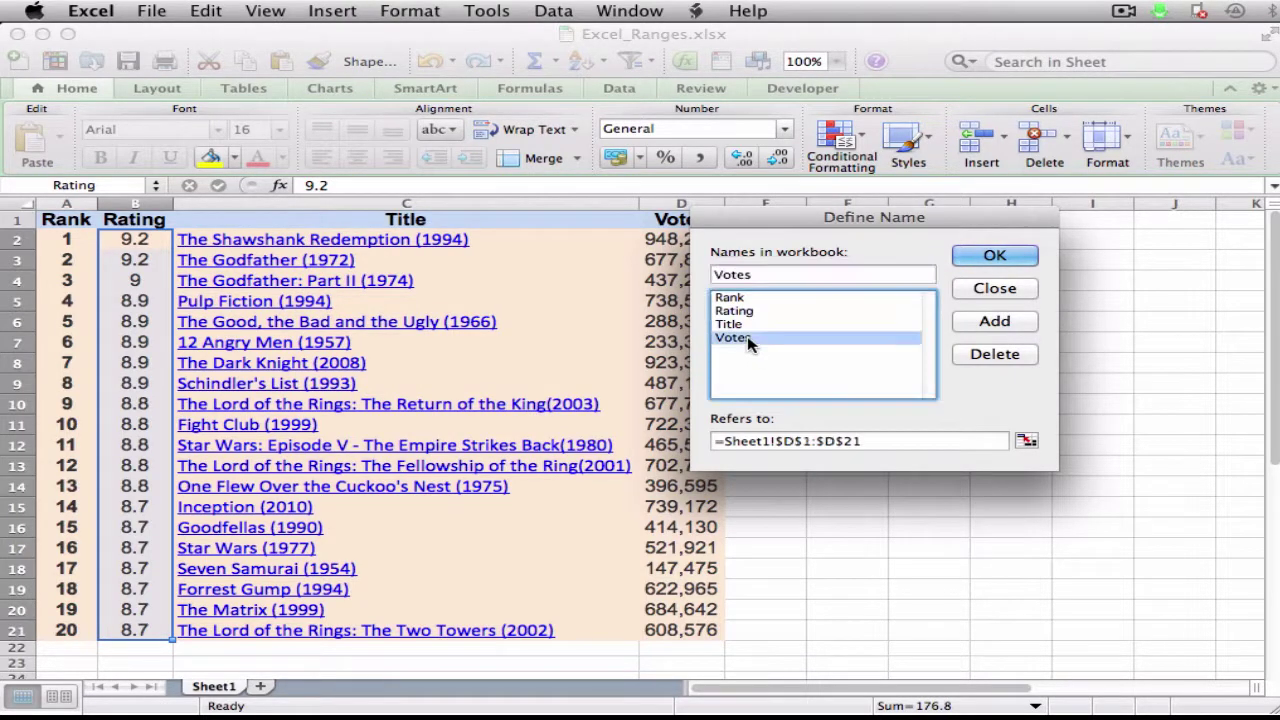
left_click(997, 357)
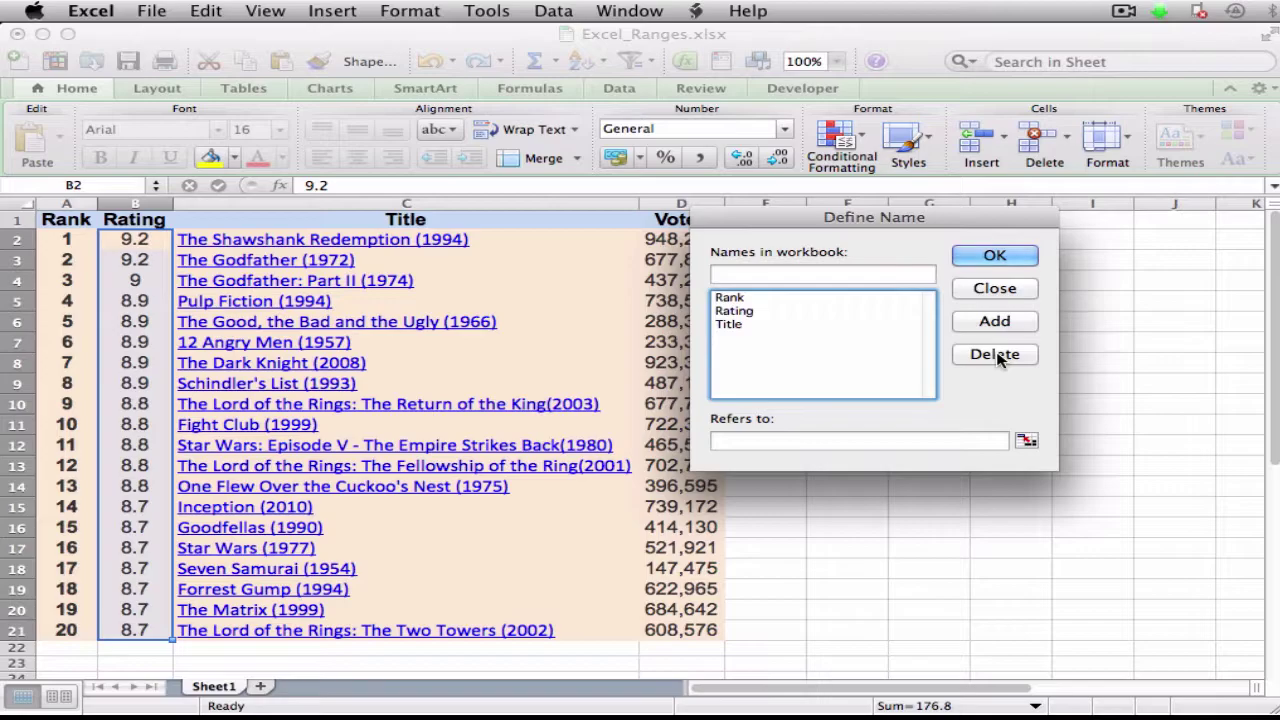